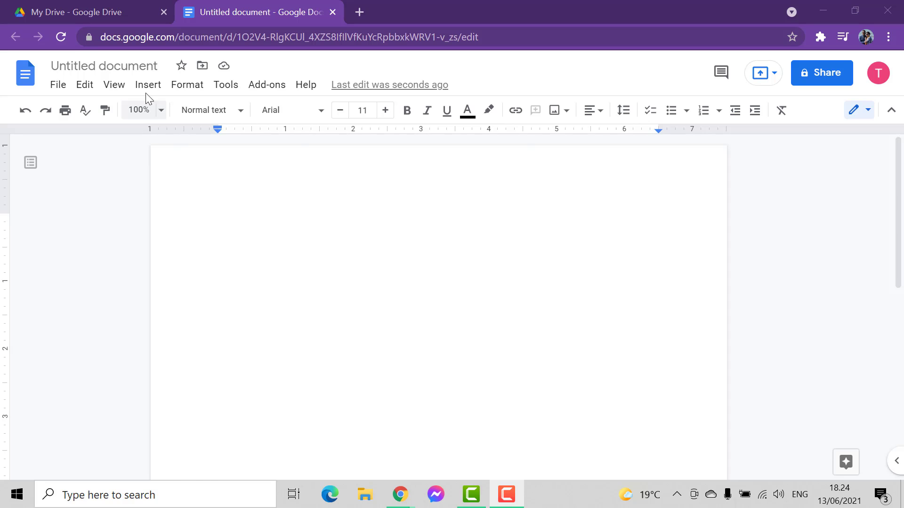
Insert a table with 2 columns and 2 rows into the blank document
click(146, 89)
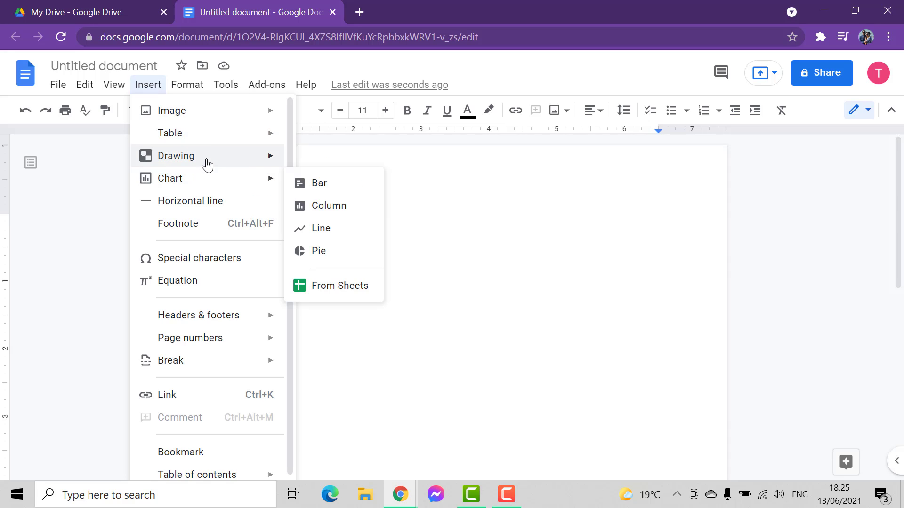
mouse_move(222, 137)
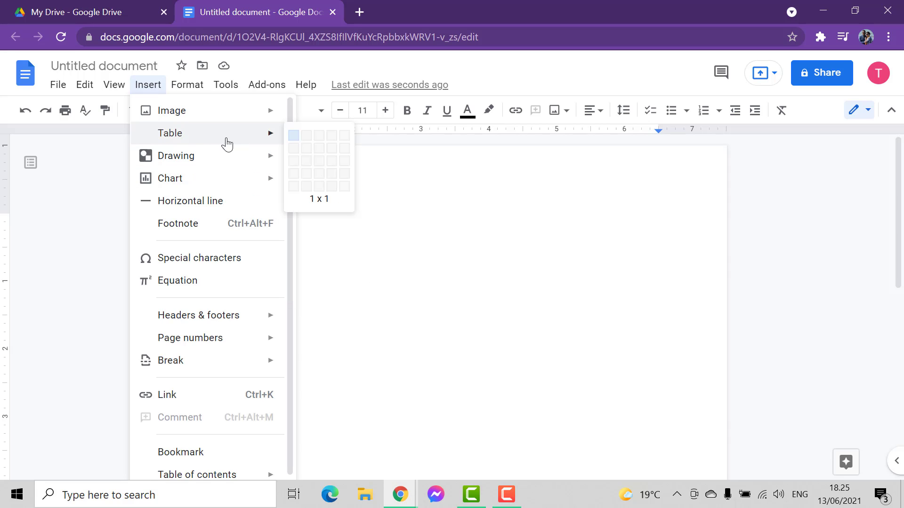
click(312, 149)
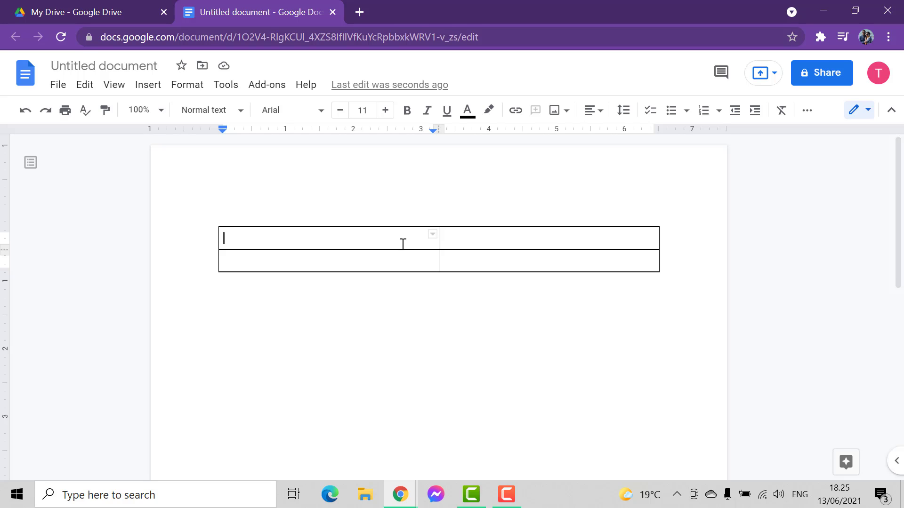
Expand the table to five columns by inserting a column to the right of the first, second and third columns
right_click(383, 247)
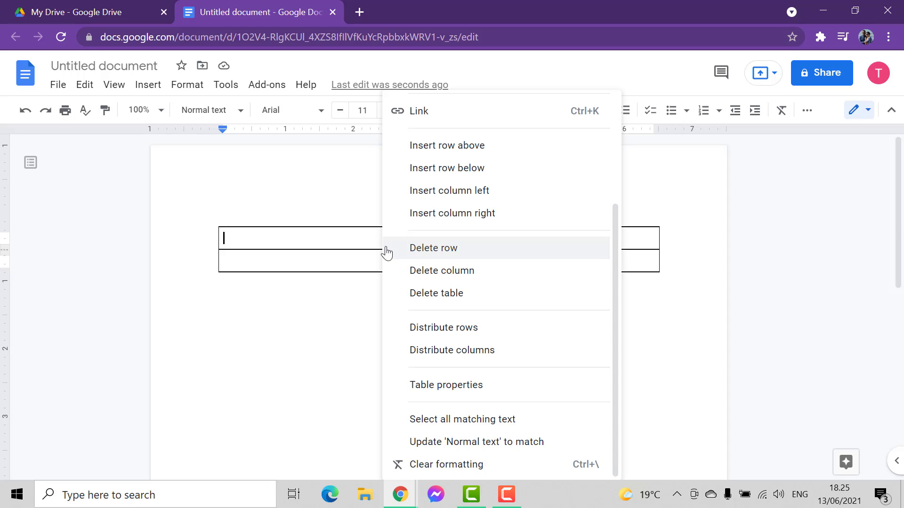
click(451, 215)
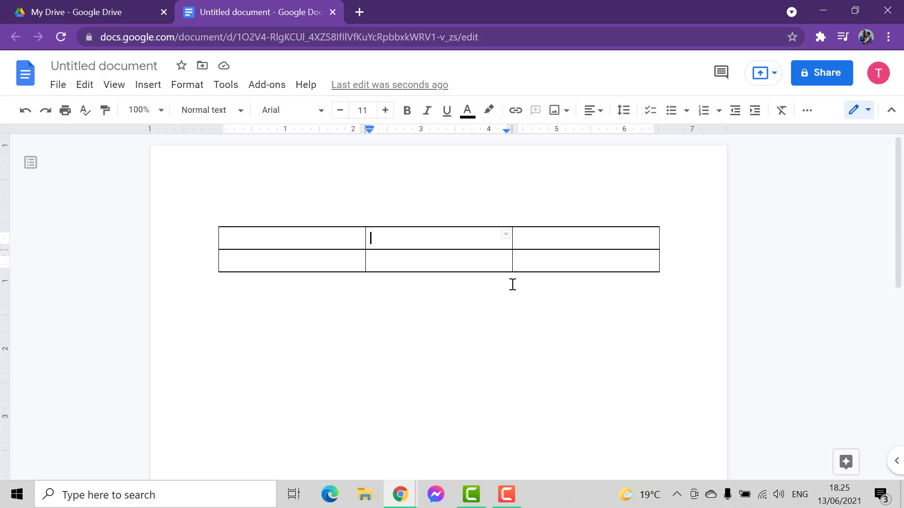
right_click(460, 240)
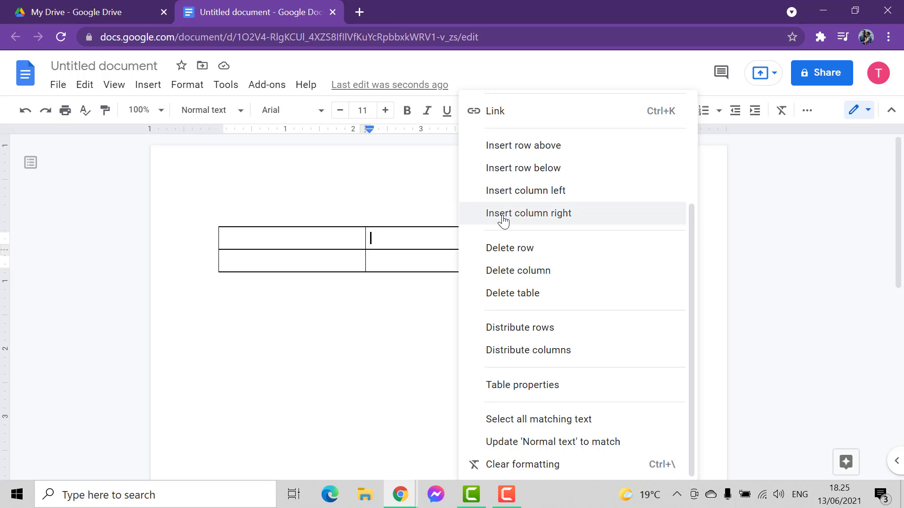
click(476, 215)
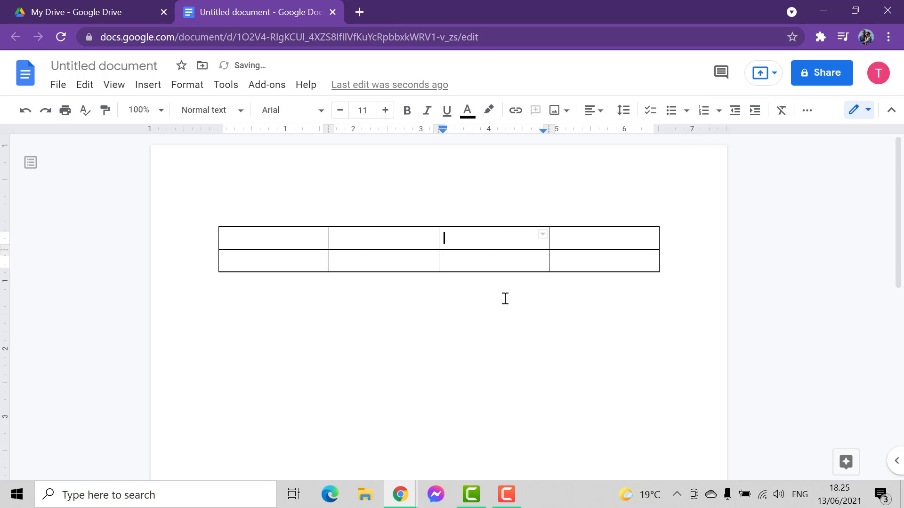
click(389, 237)
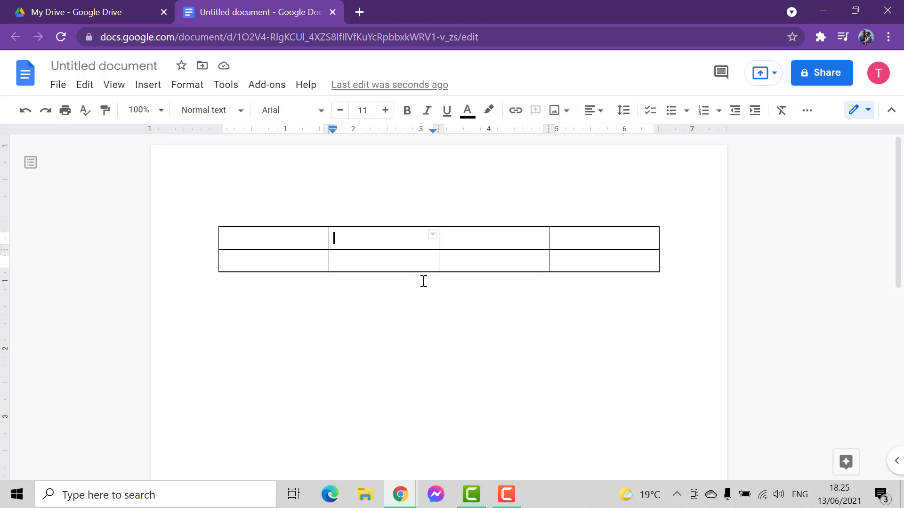
right_click(511, 235)
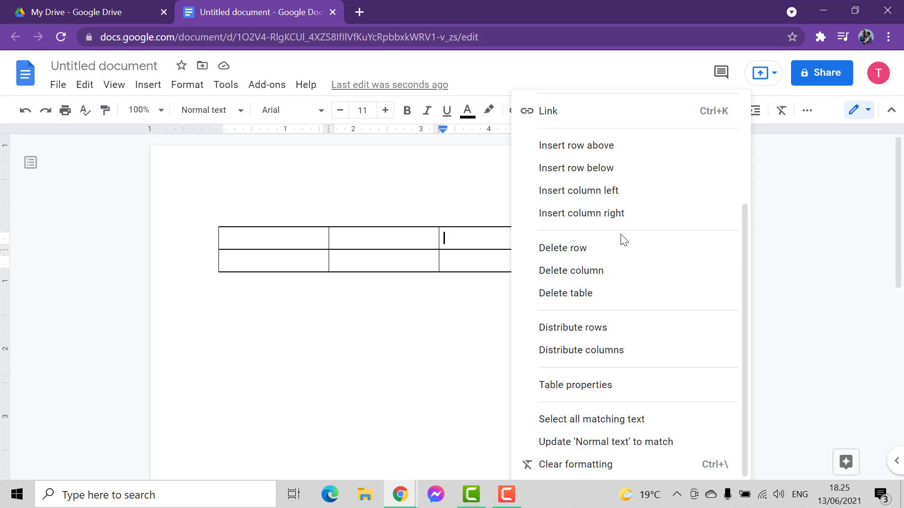
click(610, 217)
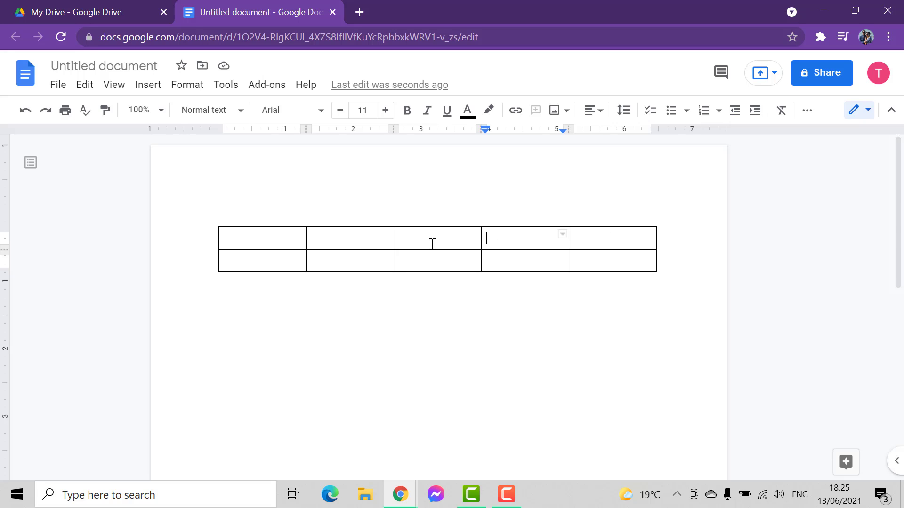
Insert two new rows below the table's second row
right_click(366, 262)
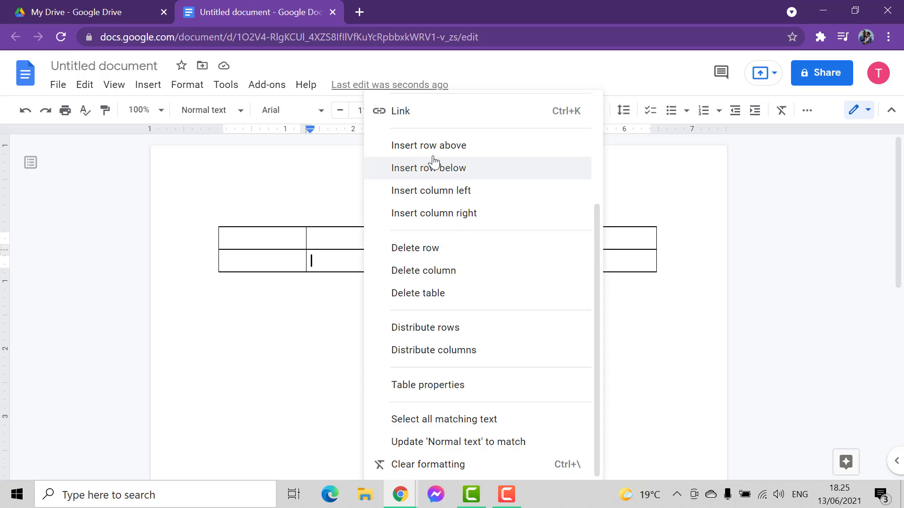
click(428, 168)
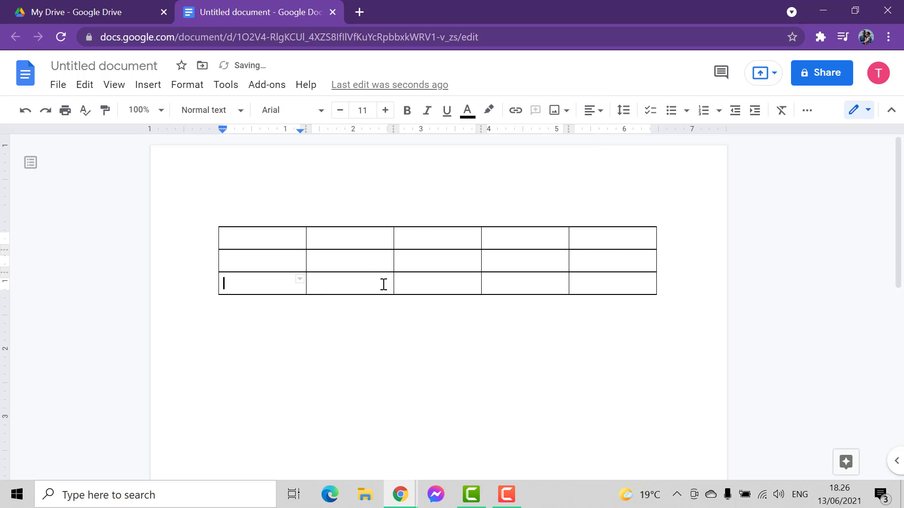
right_click(334, 280)
click(429, 171)
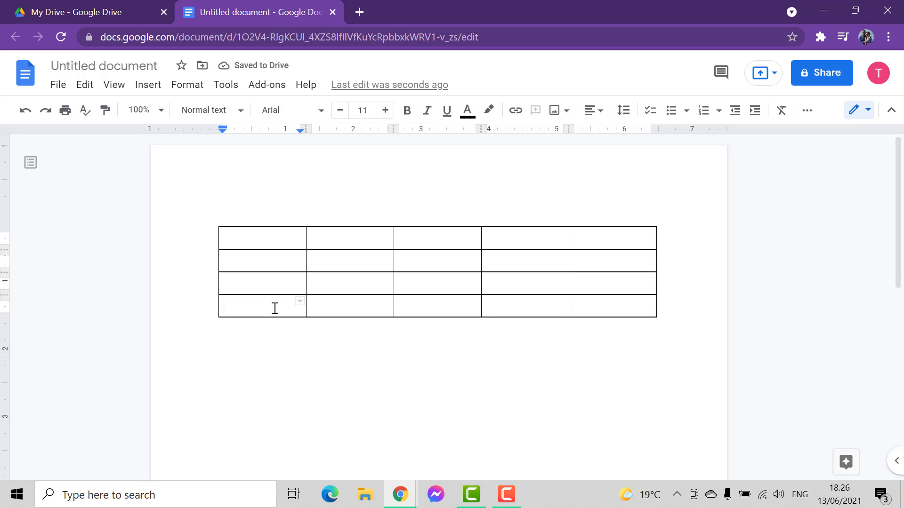
Append three more rows to the end of the table, continuing from its last cell
key(Tab)
key(Tab)
key(Tab)
key(Tab)
key(Tab)
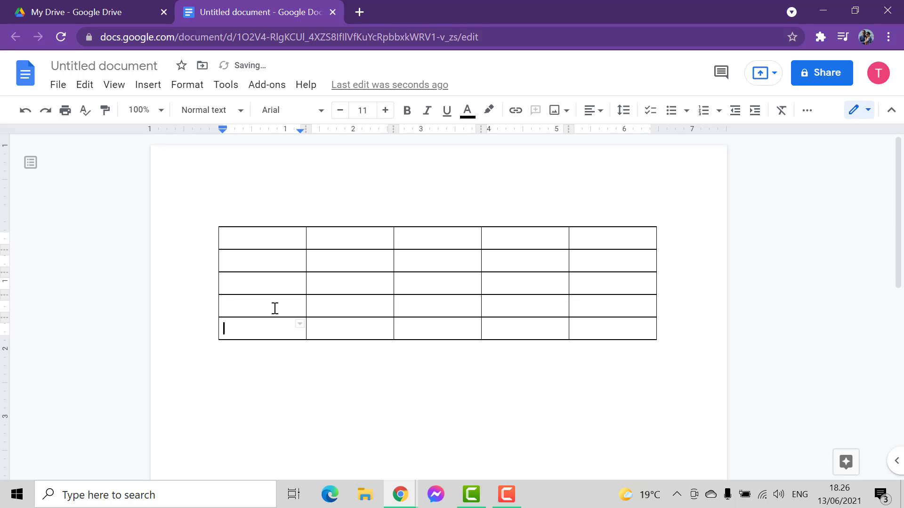
key(Tab)
key(Tab)
key(Tab)
key(Tab)
key(Tab)
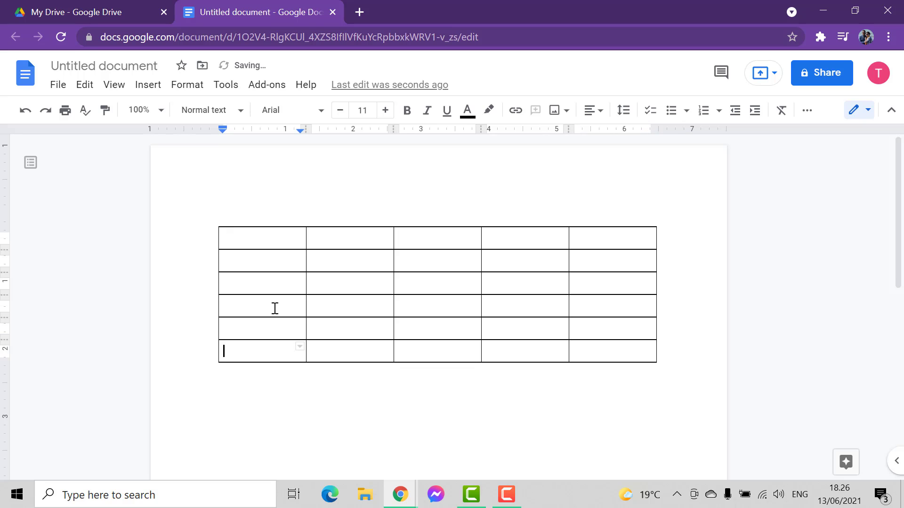
key(Tab)
key(Tab)
key(Tab)
key(Tab)
key(Tab)
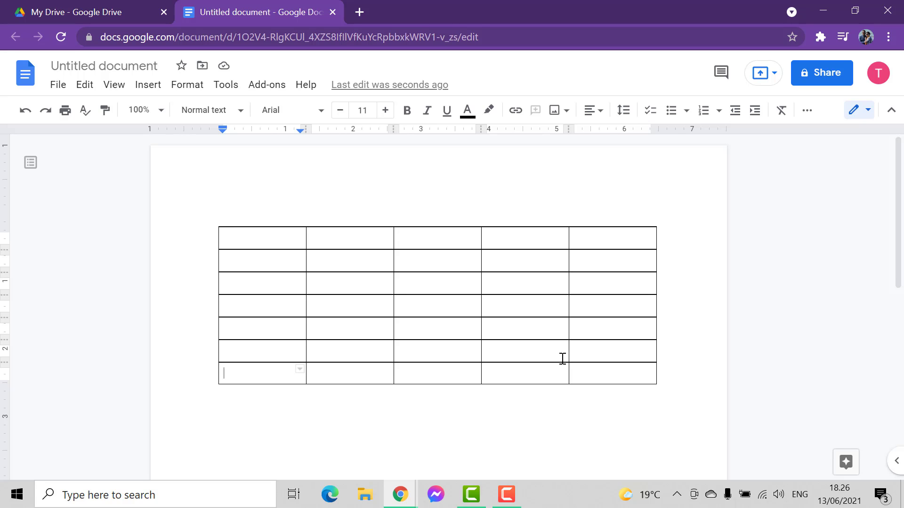
Enter the heading "number" in the table's first cell and narrow the first column to fit it
click(298, 327)
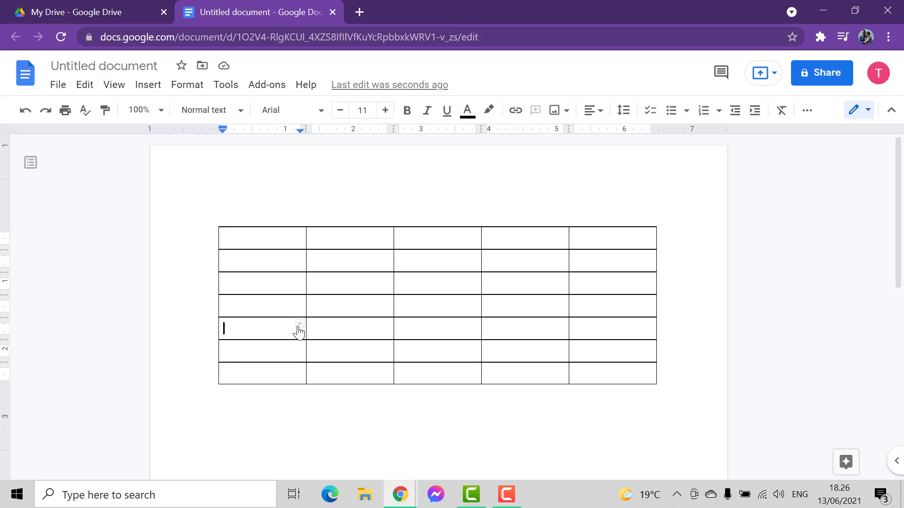
click(279, 239)
text(number)
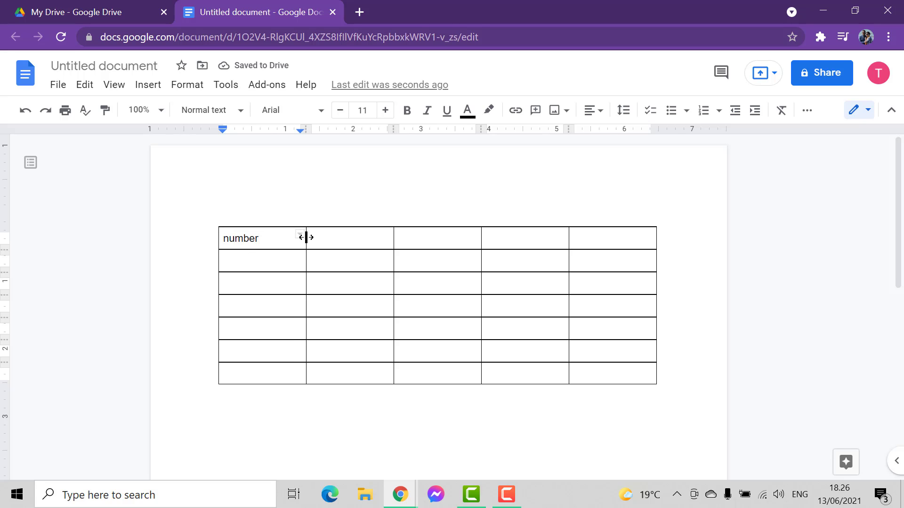
drag(305, 235, 273, 248)
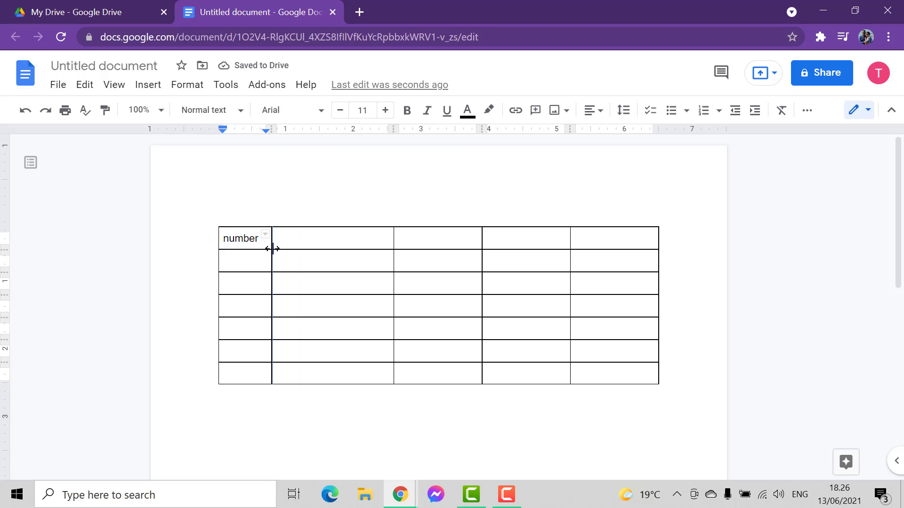
Fill the cells under the "number" heading with 1 to 6, one number per row
double_click(250, 267)
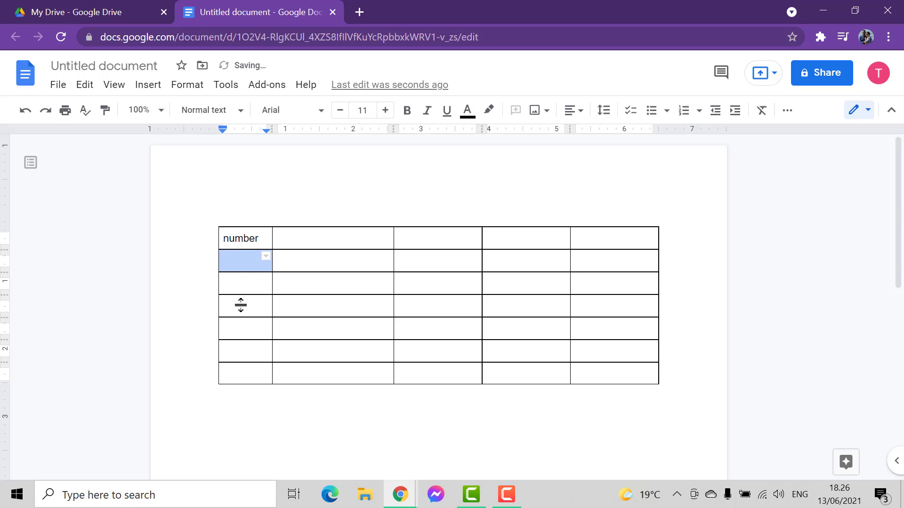
click(244, 266)
text(1)
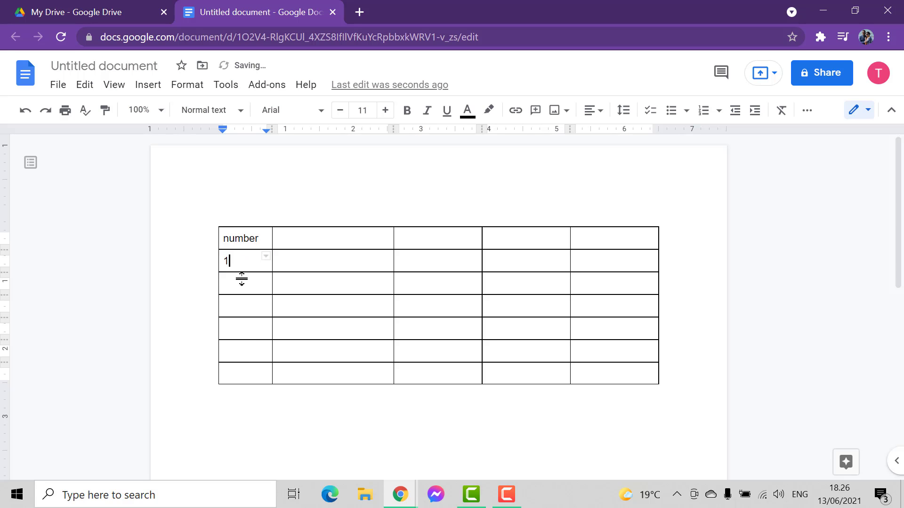
double_click(232, 284)
text(2)
click(232, 316)
click(232, 308)
text(3)
double_click(232, 334)
click(231, 334)
text(4)
click(233, 349)
text(5)
click(233, 376)
text(6)
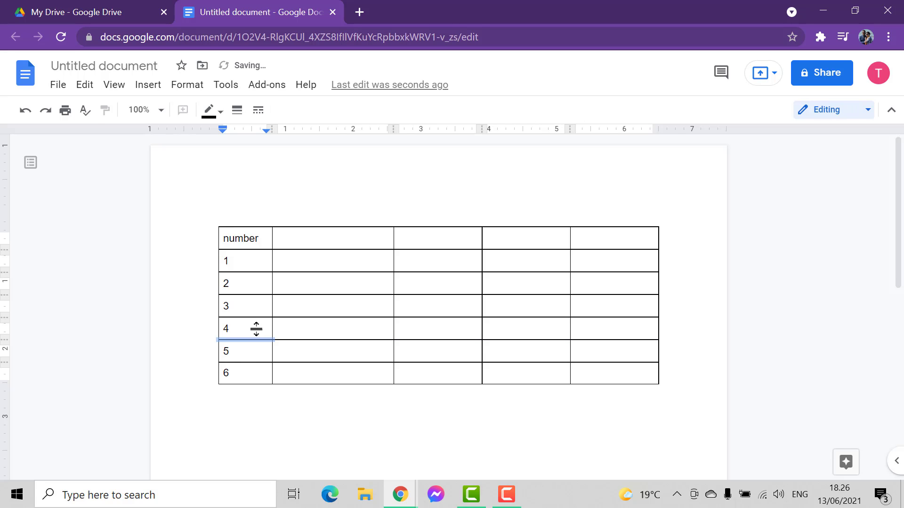
click(244, 302)
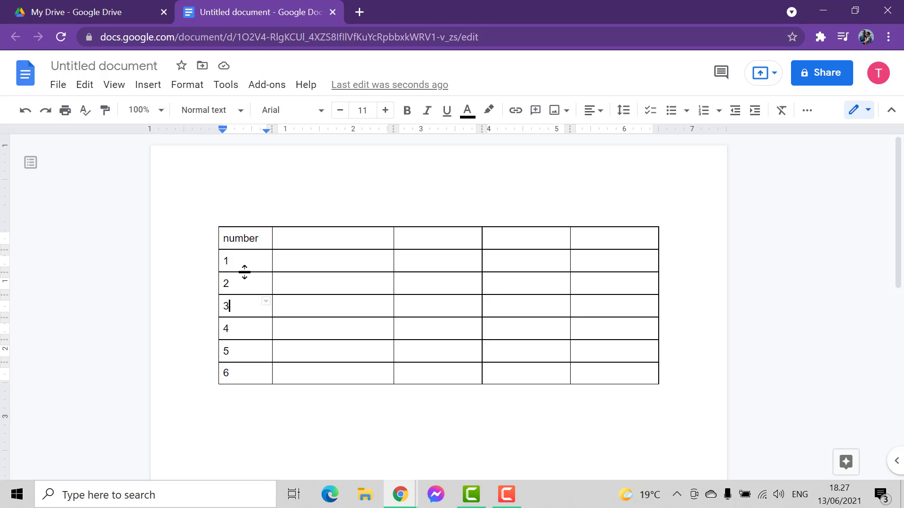
Enter the heading "item" in the second column and "Computer accessories" in the cell below it
click(315, 240)
text(item)
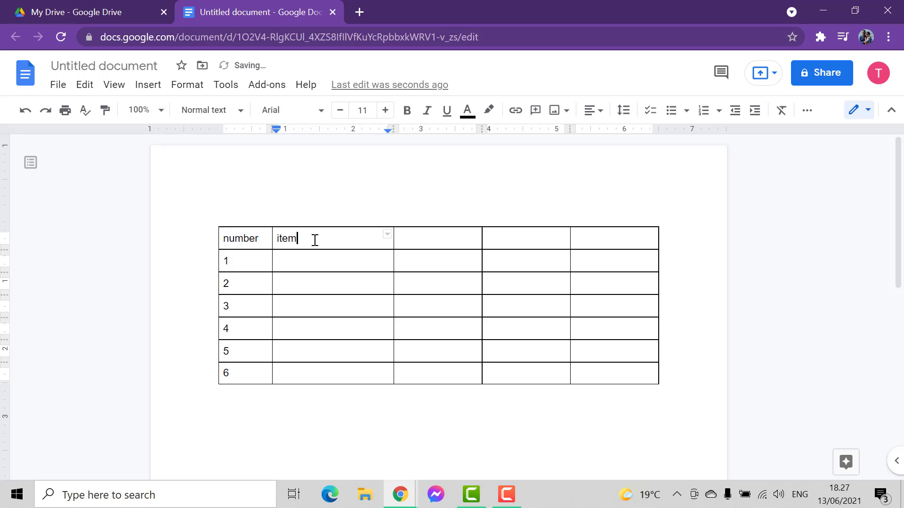
click(357, 262)
text(computer accesso)
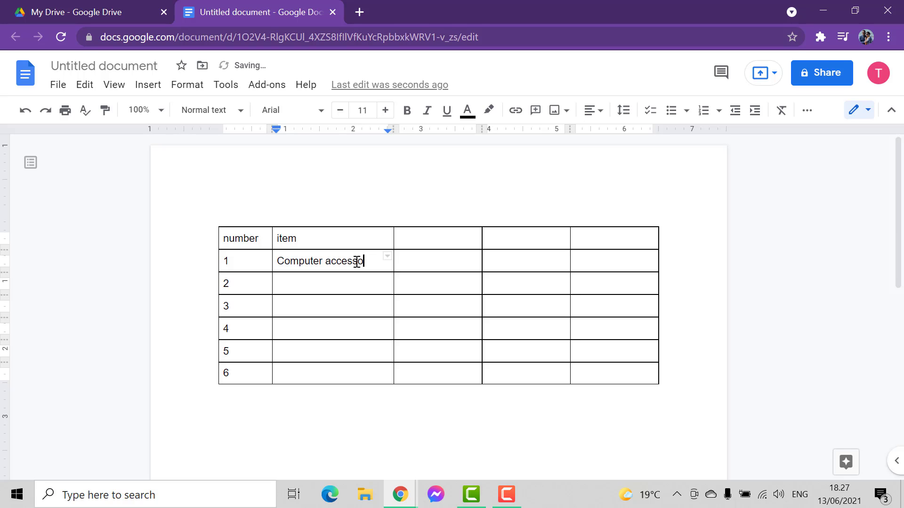
text(rites)
click(347, 287)
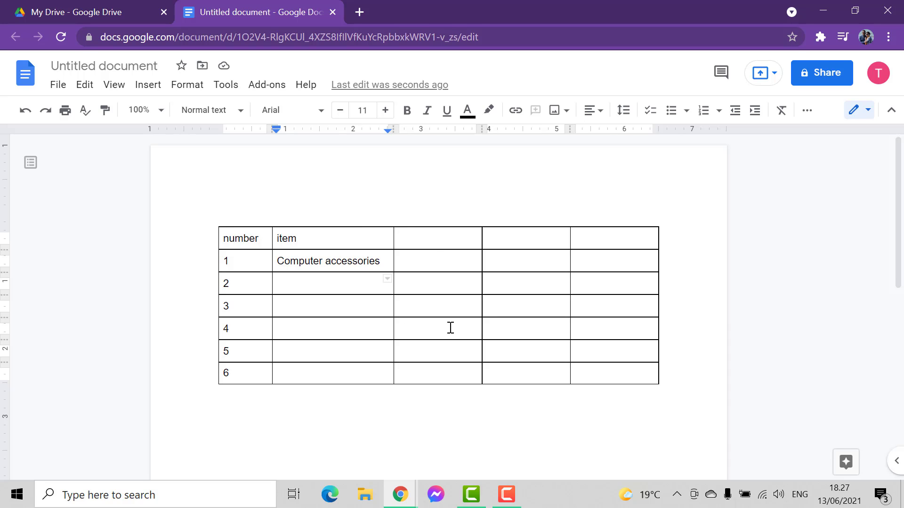
Widen the third column into the fourth and move their shared border back to make both about equally wide
drag(482, 246, 547, 252)
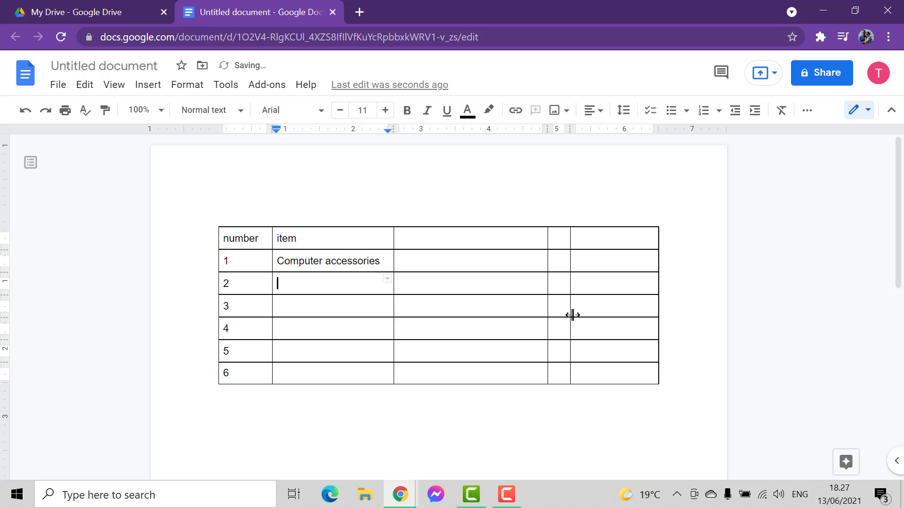
click(564, 241)
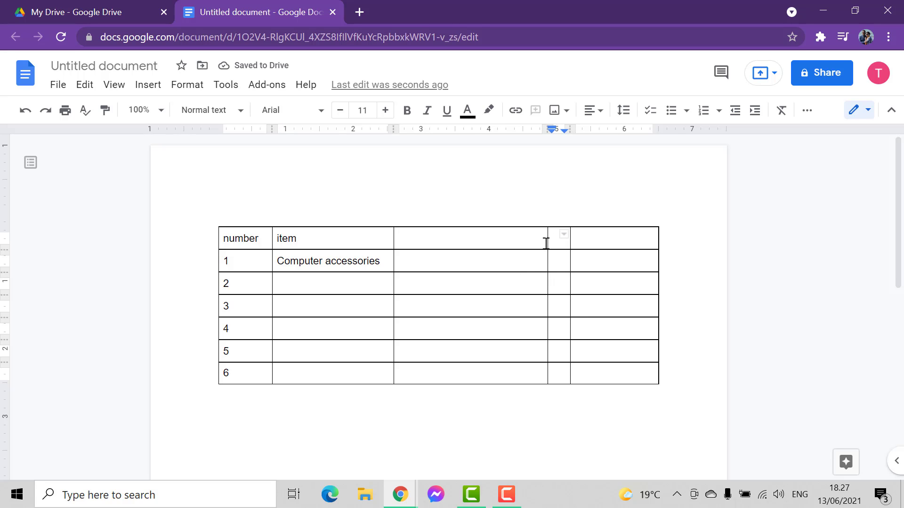
drag(548, 242, 482, 241)
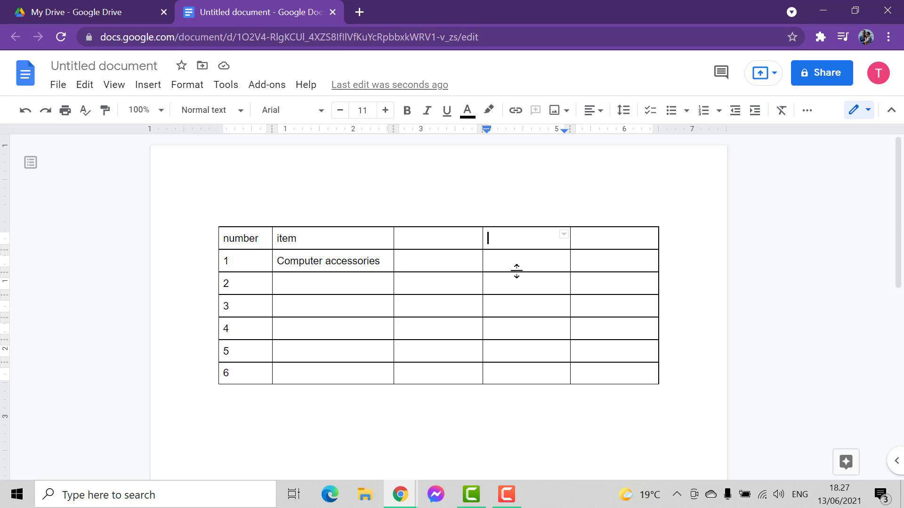
Increase the heights of the rows numbered 1 and 2 to about three times a normal row
drag(517, 272, 512, 322)
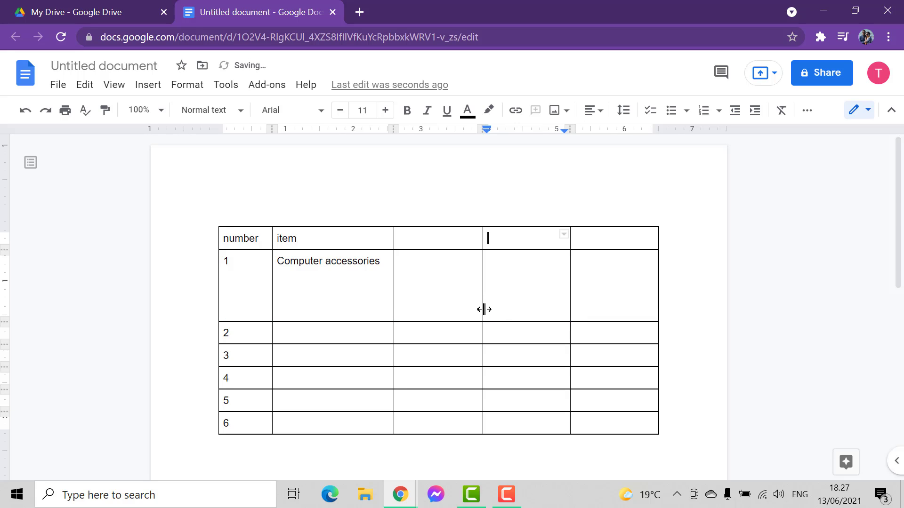
scroll(478, 306, down, 3)
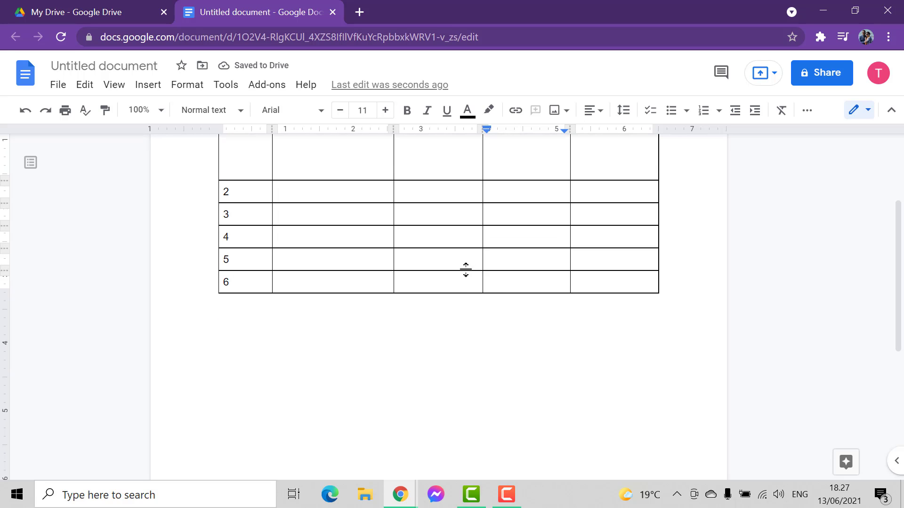
drag(511, 203, 513, 252)
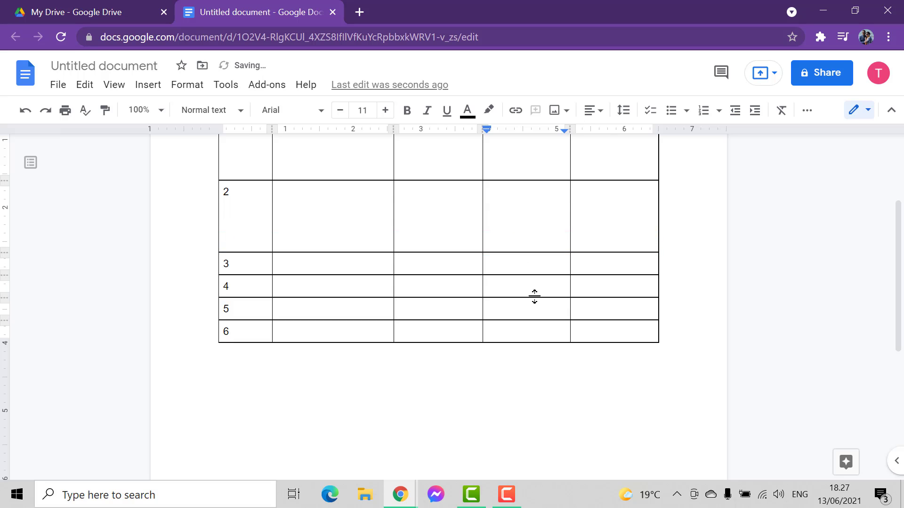
scroll(508, 287, up, 3)
scroll(504, 283, down, 1)
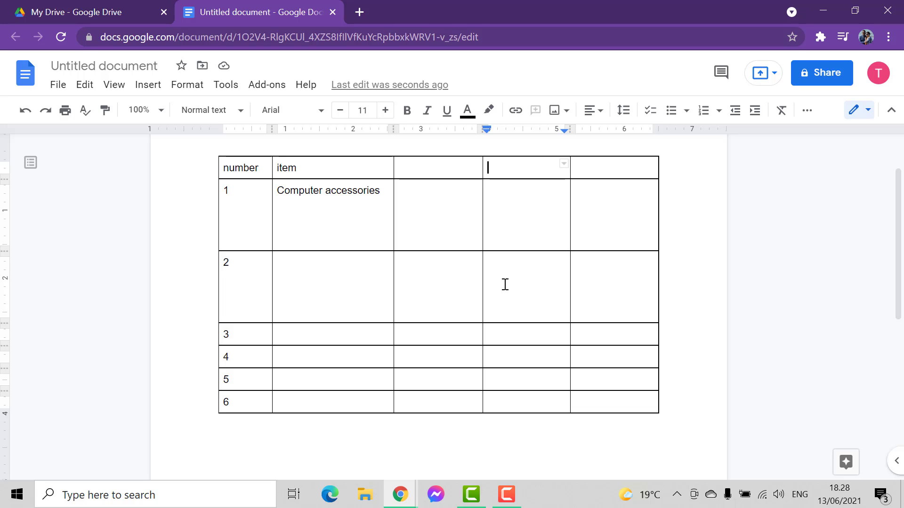
Merge the third and fourth cells of the table's header row into one cell
click(420, 197)
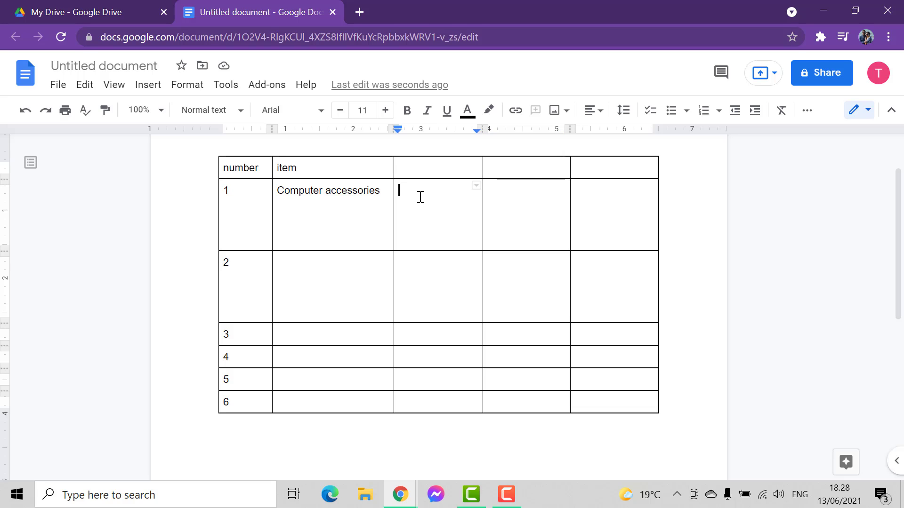
click(478, 172)
mouse_move(477, 172)
mouse_down()
mouse_move(515, 172)
mouse_move(489, 172)
mouse_up()
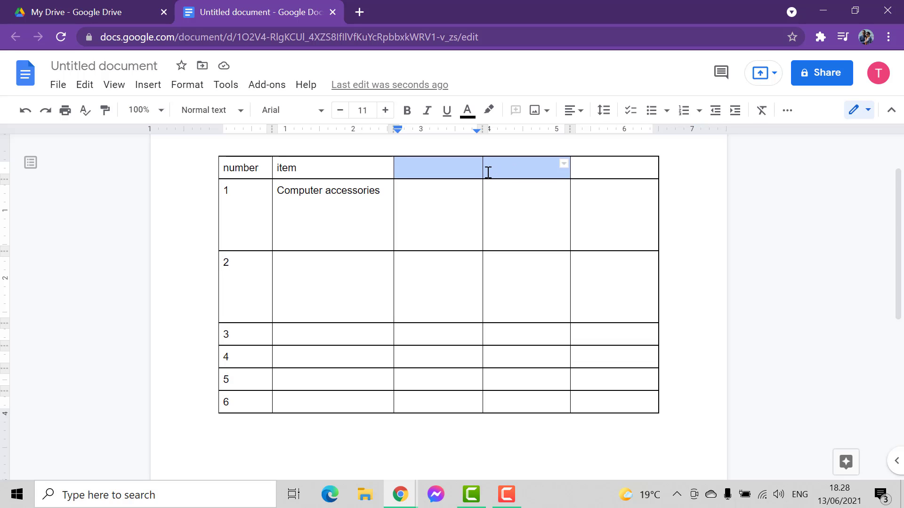
right_click(473, 168)
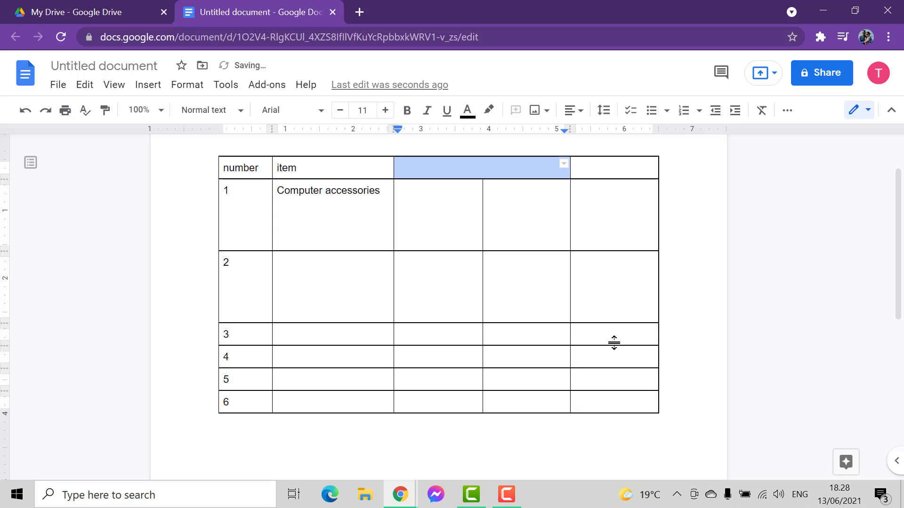
click(514, 219)
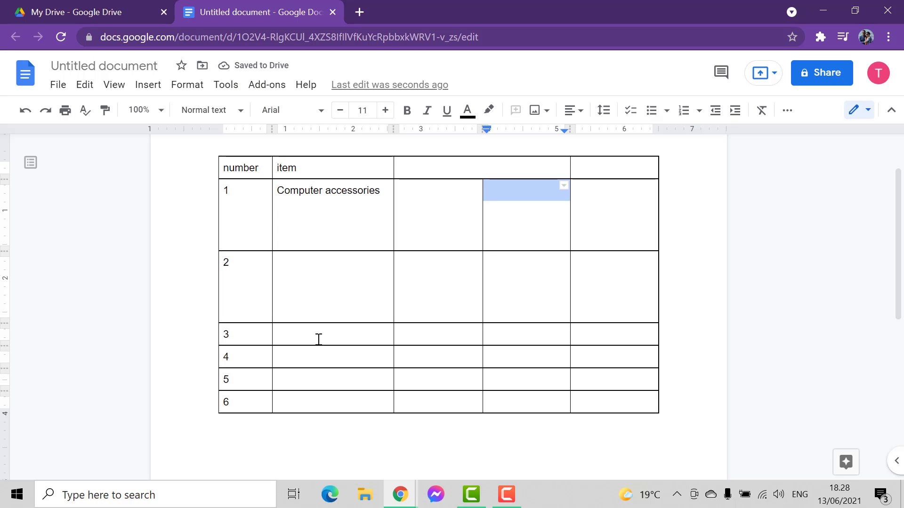
Merge the cells in the "item" column across the rows numbered 3, 4 and 5
drag(331, 334, 356, 364)
right_click(355, 363)
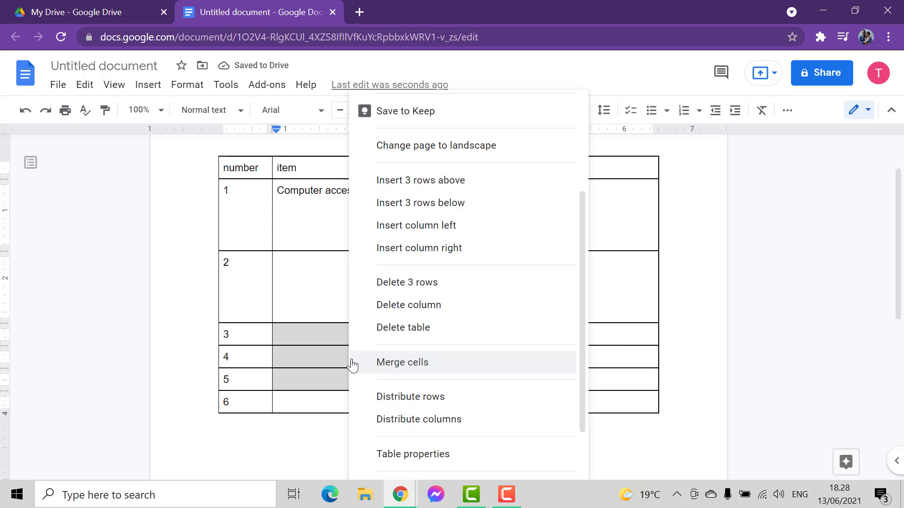
click(426, 367)
click(510, 347)
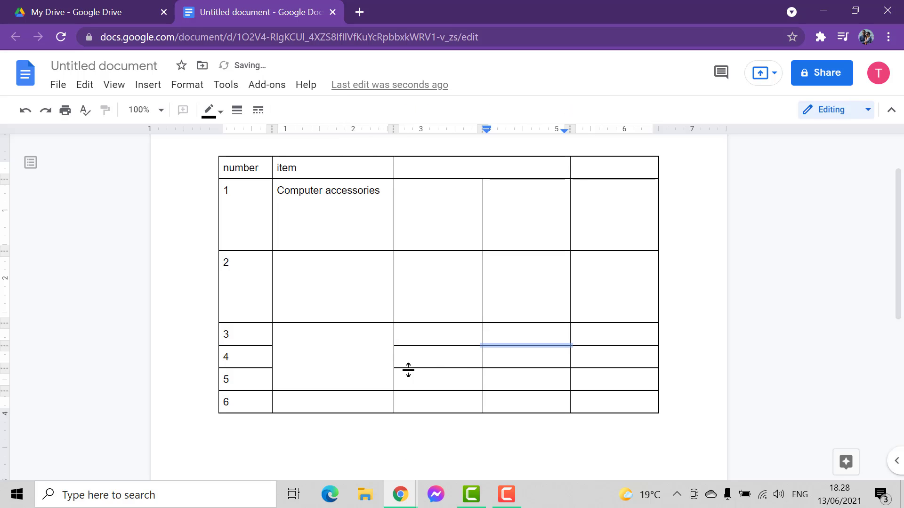
click(525, 359)
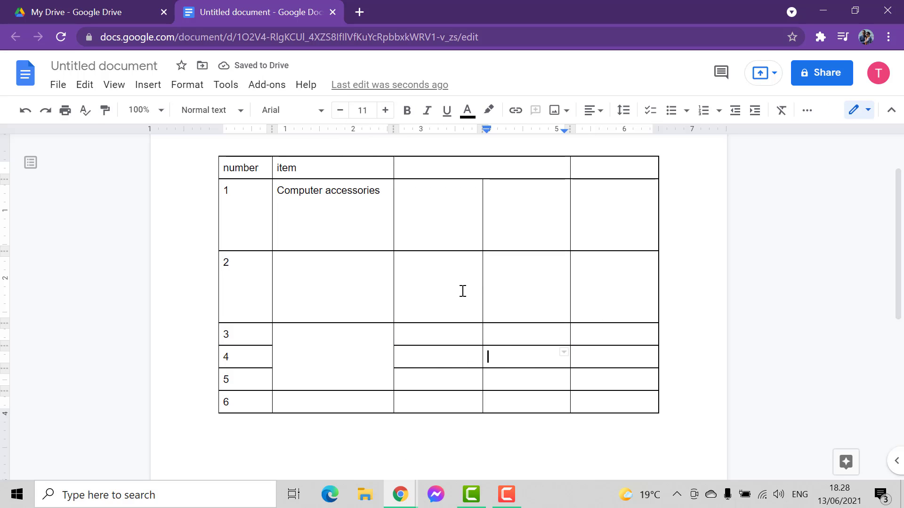
Merge the last column's cells across the rows numbered 4, 5 and 6
scroll(555, 323, down, 3)
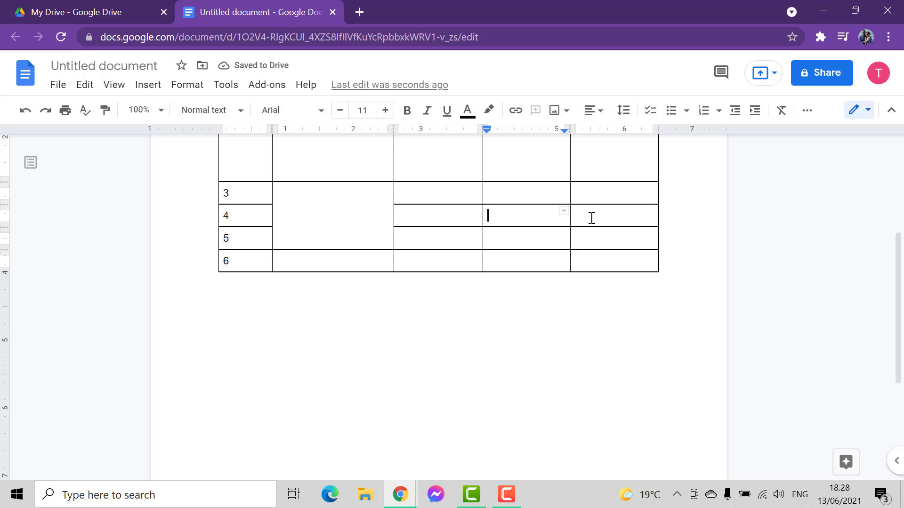
drag(590, 216, 621, 256)
right_click(611, 238)
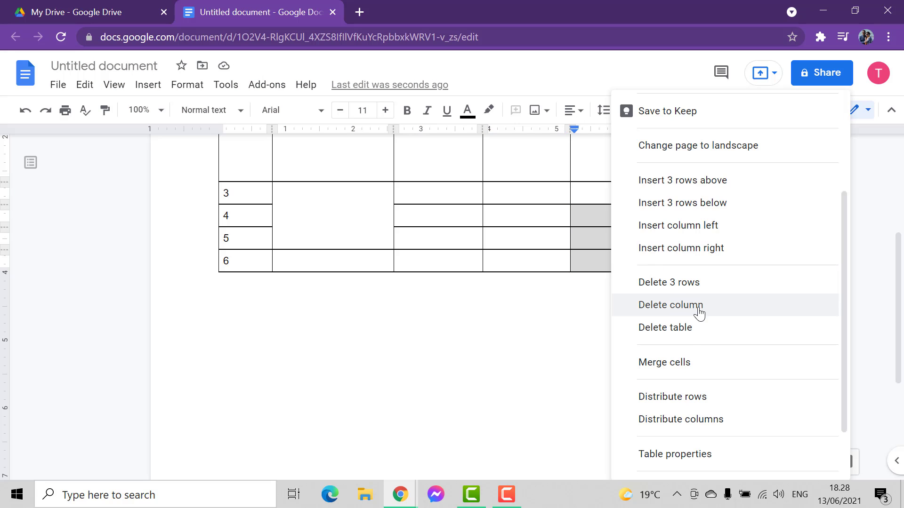
click(688, 363)
click(611, 264)
scroll(544, 282, up, 3)
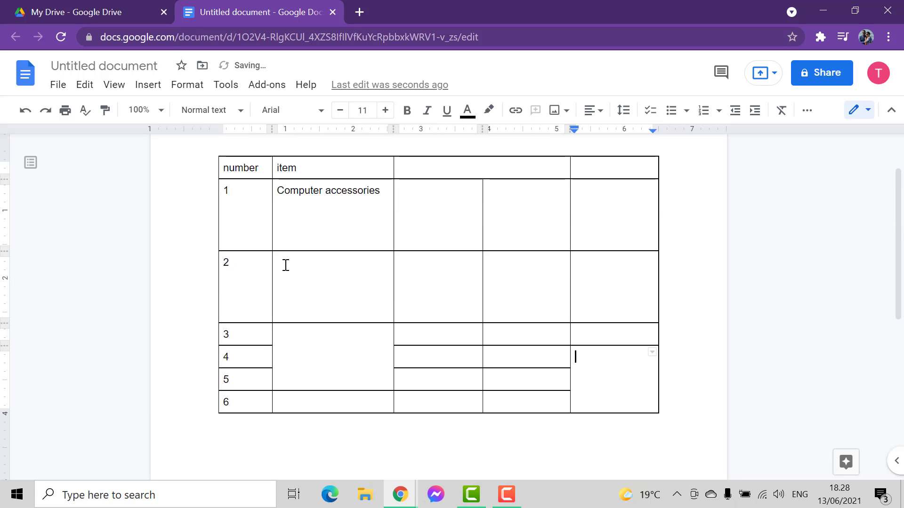
scroll(494, 301, down, 2)
scroll(527, 301, up, 2)
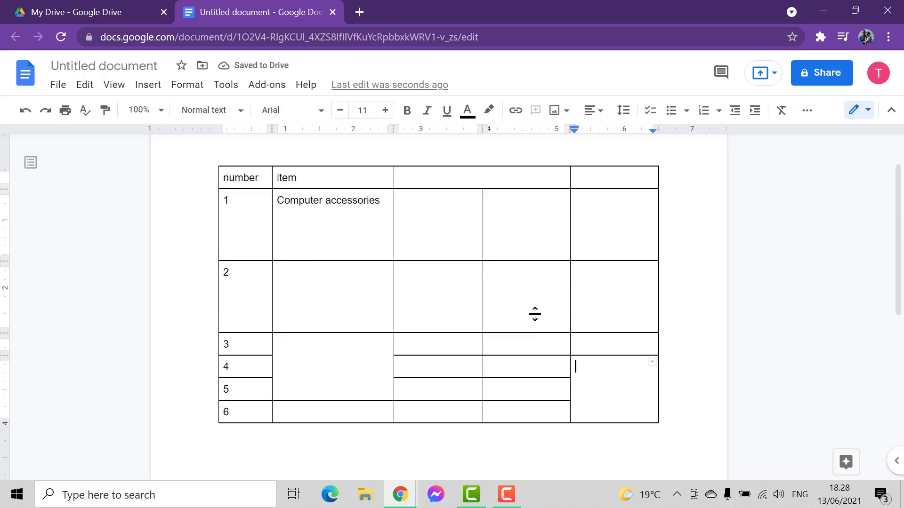
scroll(541, 320, down, 2)
click(316, 290)
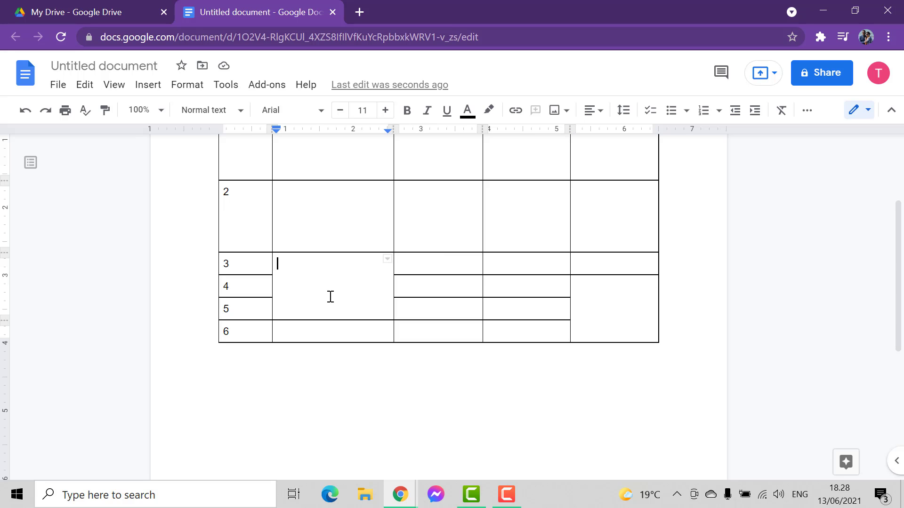
scroll(330, 297, up, 2)
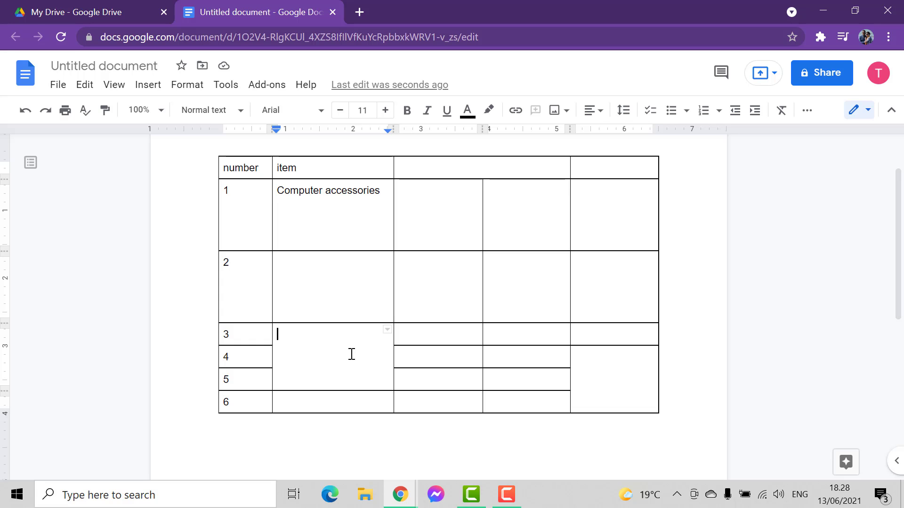
scroll(366, 351, up, 2)
scroll(292, 306, down, 3)
scroll(402, 204, up, 1)
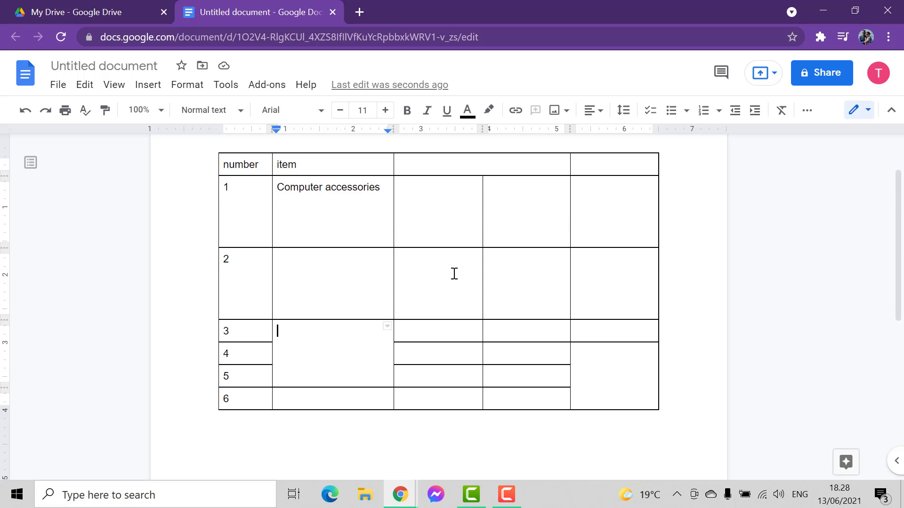
scroll(454, 274, up, 1)
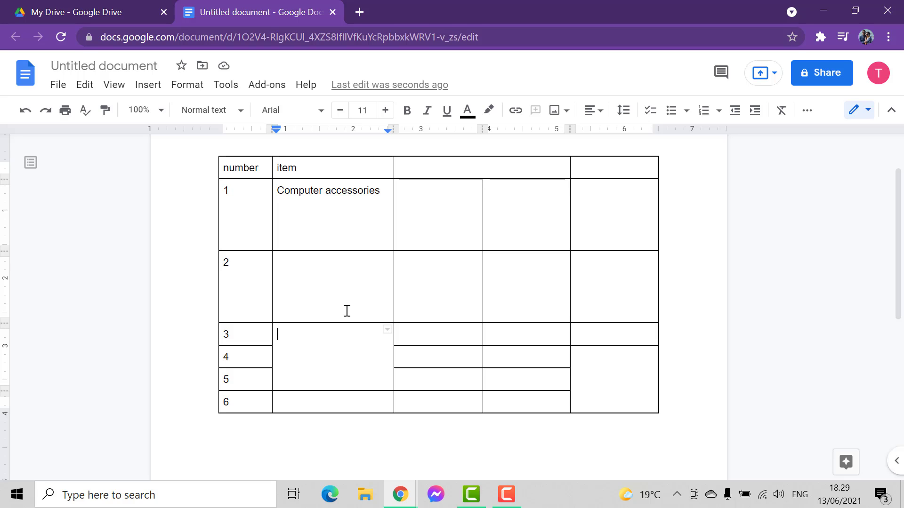
click(456, 285)
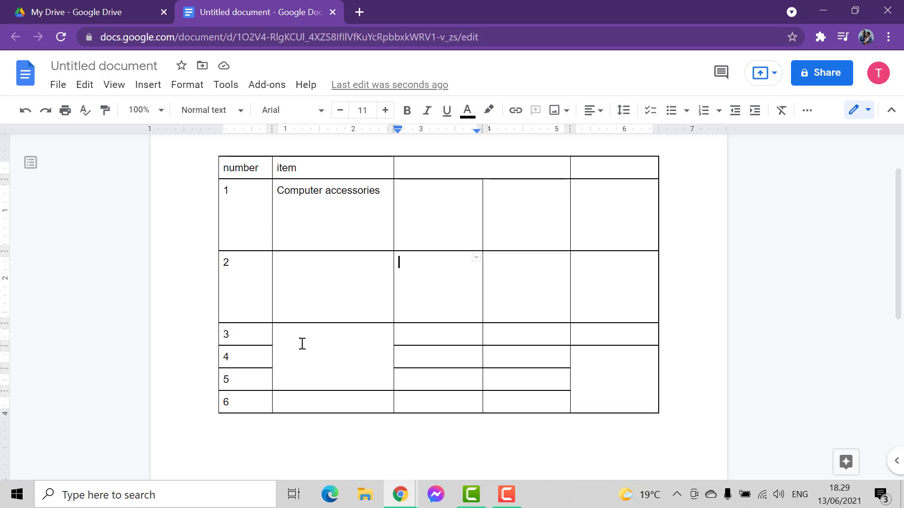
Set the cell background color of the merged "item" cell beside rows 3 to 5 to magenta in the table properties
drag(301, 343, 370, 362)
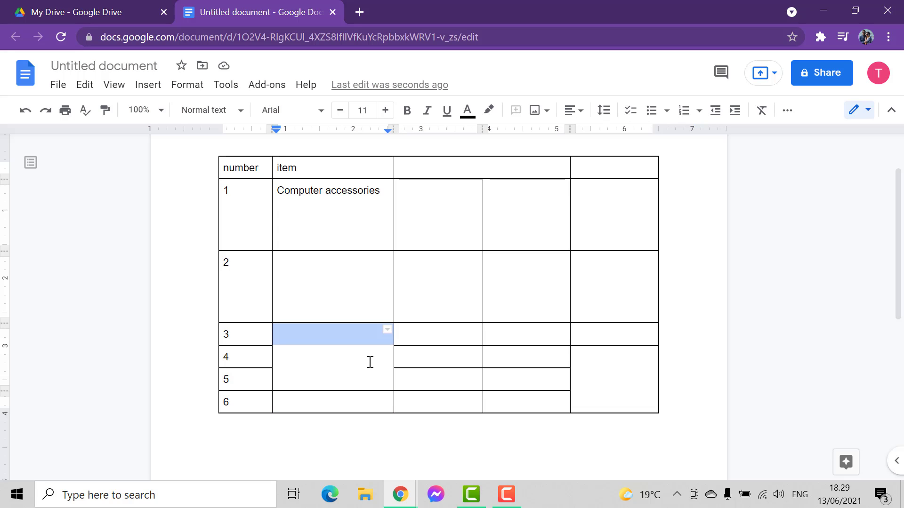
right_click(355, 345)
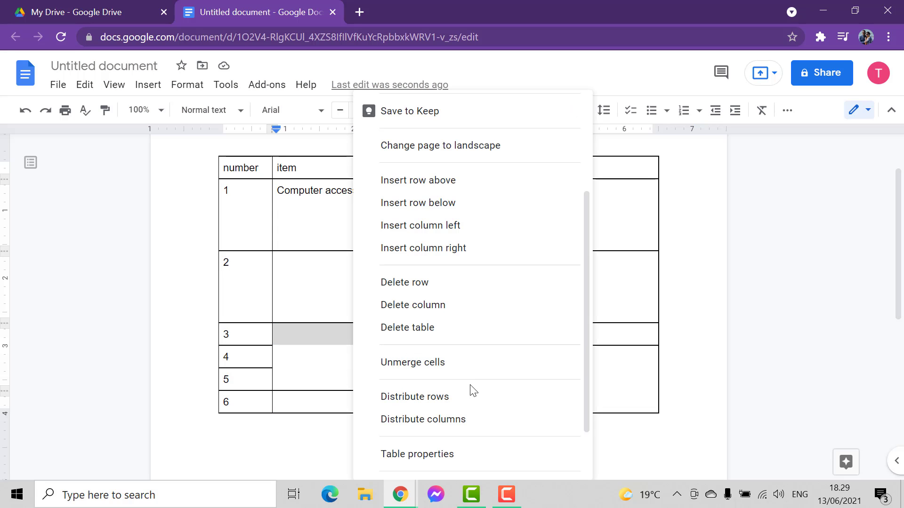
scroll(470, 391, down, 2)
click(442, 383)
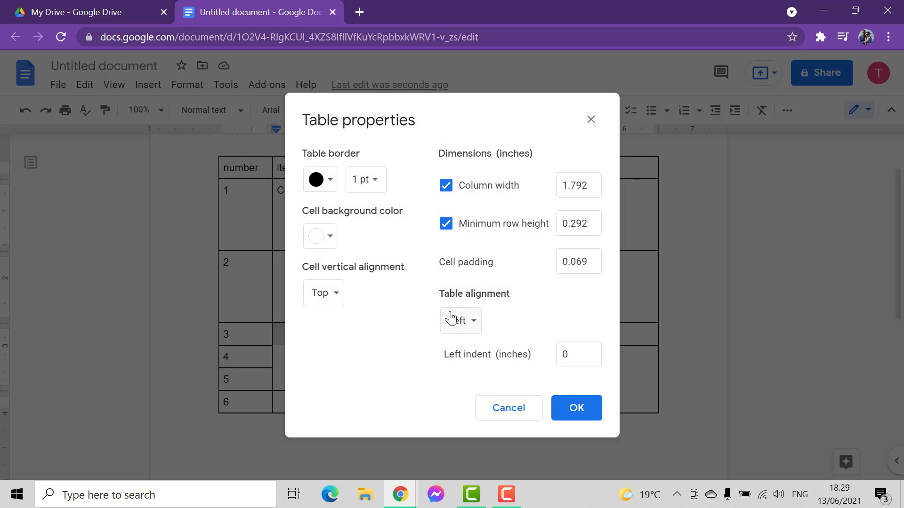
click(331, 246)
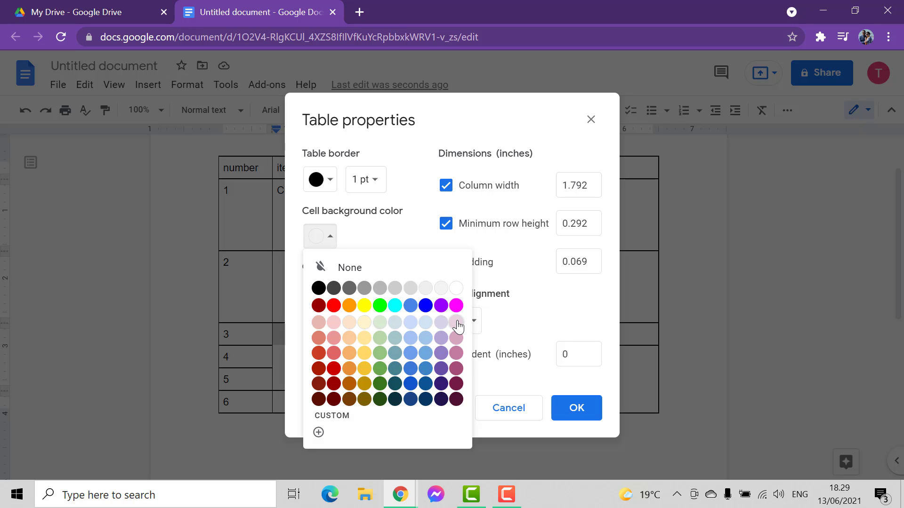
click(456, 305)
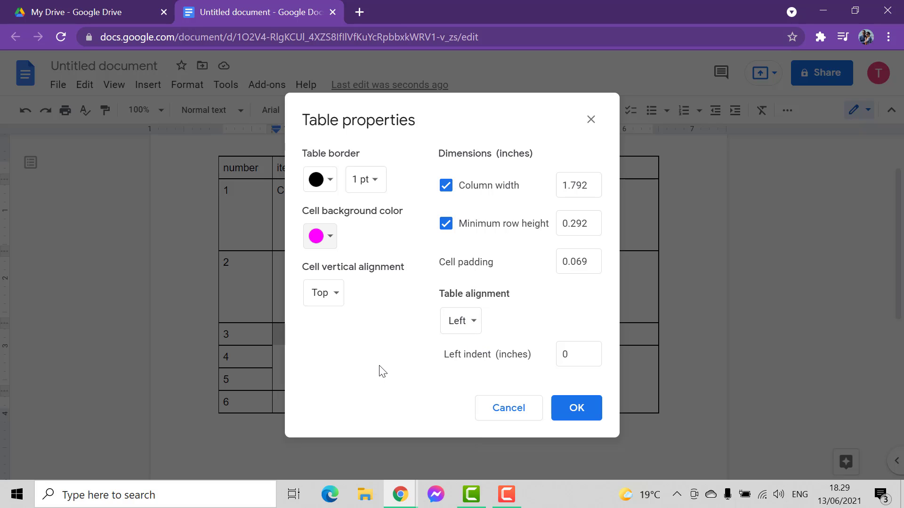
click(591, 416)
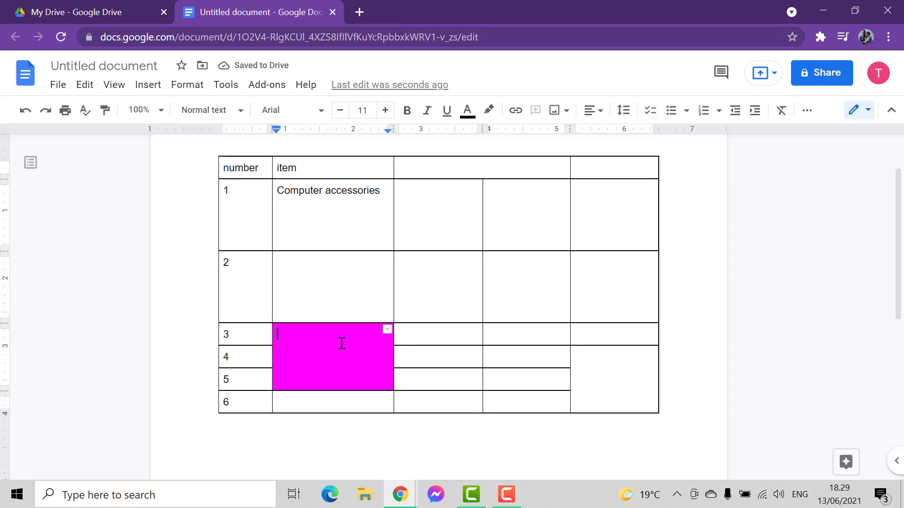
double_click(337, 360)
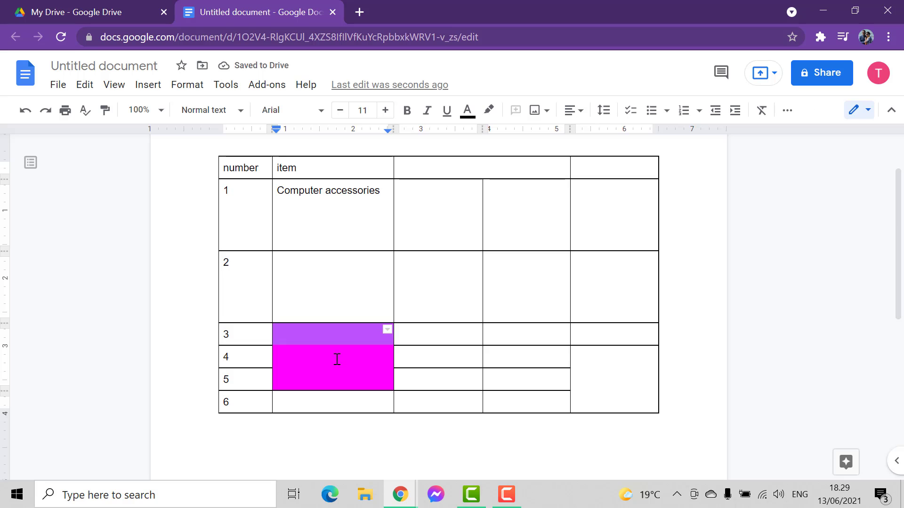
click(337, 360)
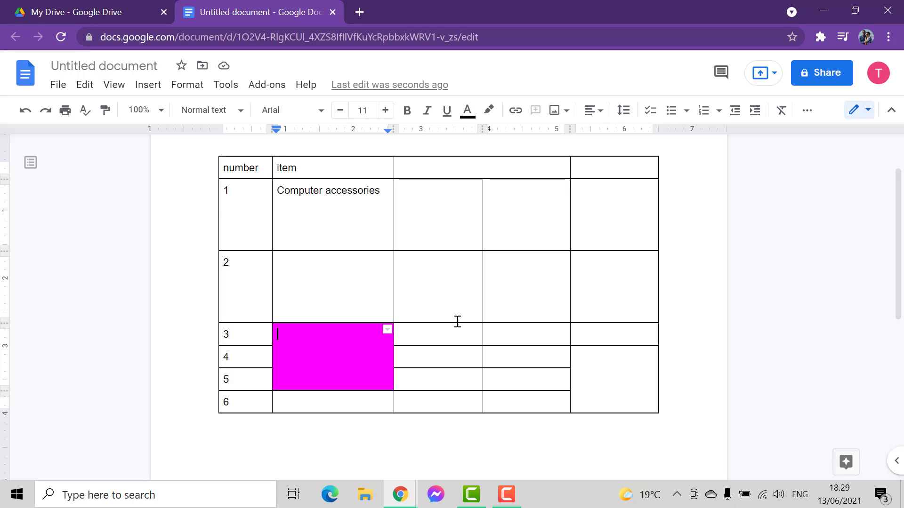
scroll(456, 320, down, 3)
scroll(456, 321, up, 2)
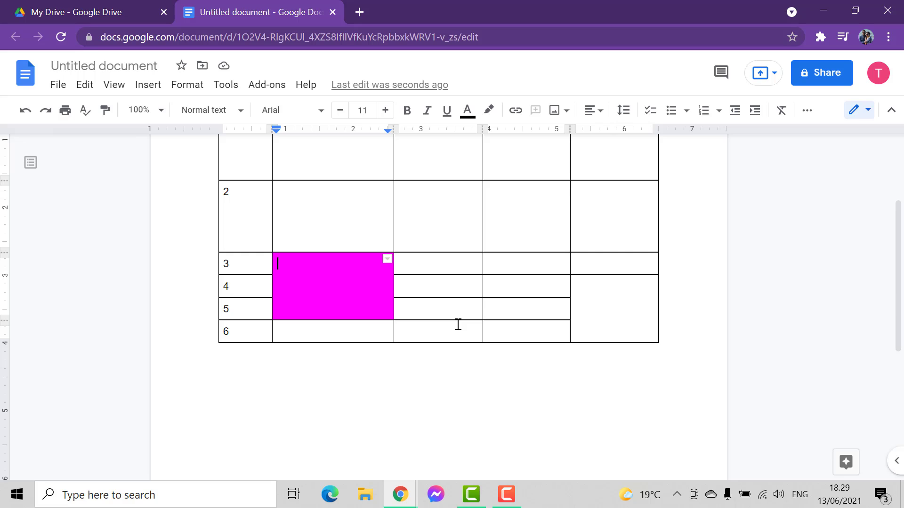
scroll(458, 325, up, 3)
scroll(458, 329, down, 3)
scroll(459, 332, down, 2)
scroll(459, 332, up, 3)
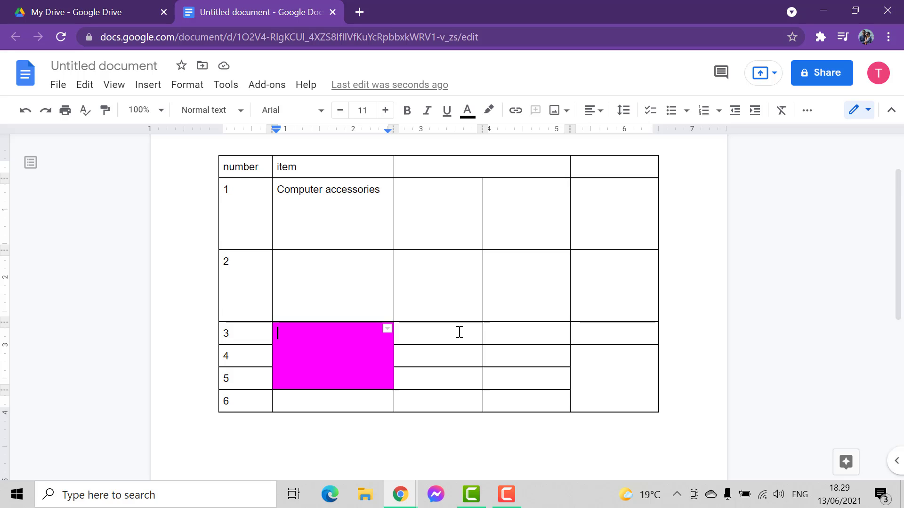
scroll(459, 332, down, 1)
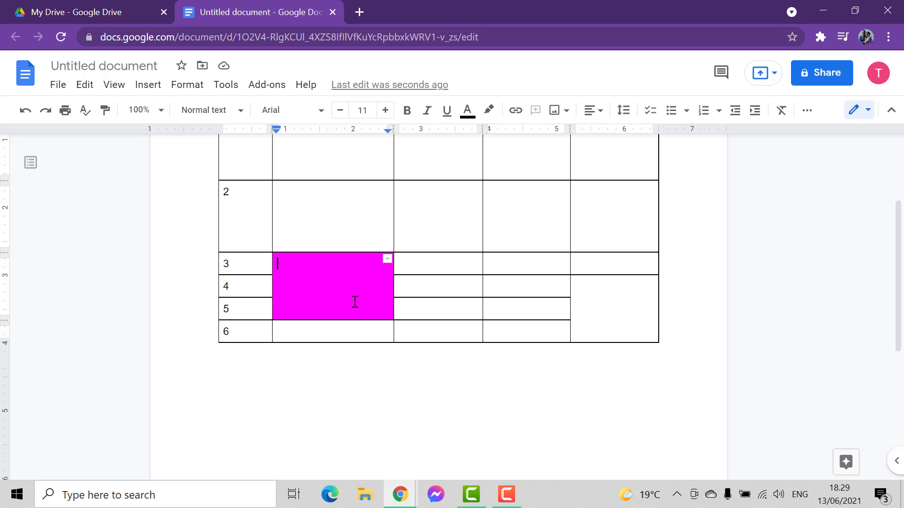
scroll(367, 298, down, 1)
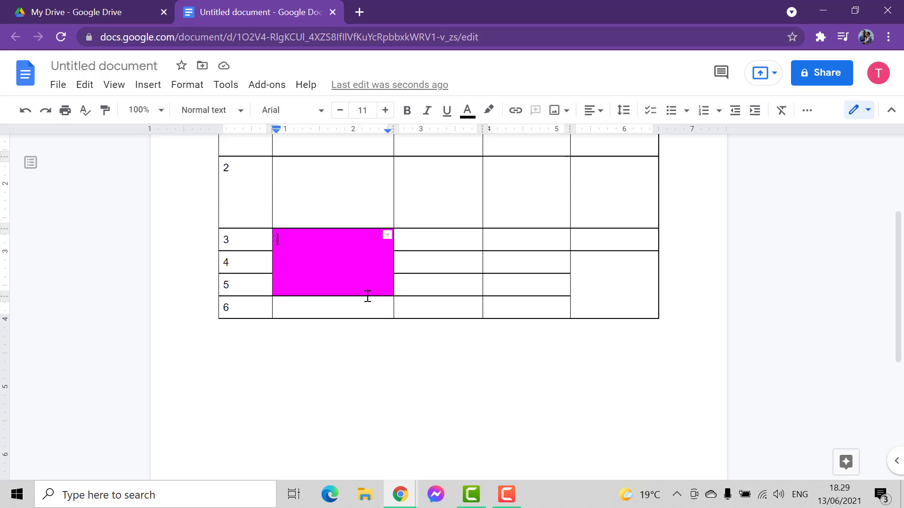
scroll(369, 299, up, 3)
scroll(413, 364, down, 1)
scroll(412, 363, down, 1)
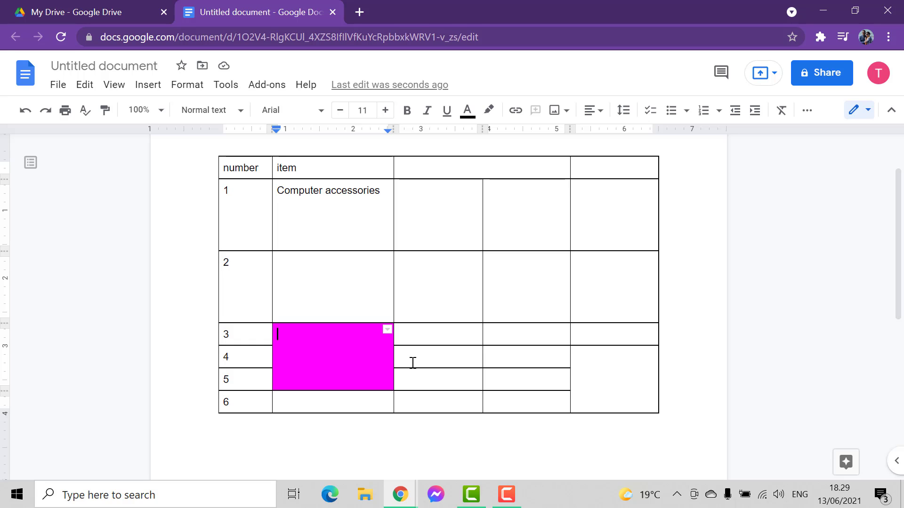
double_click(544, 276)
click(528, 241)
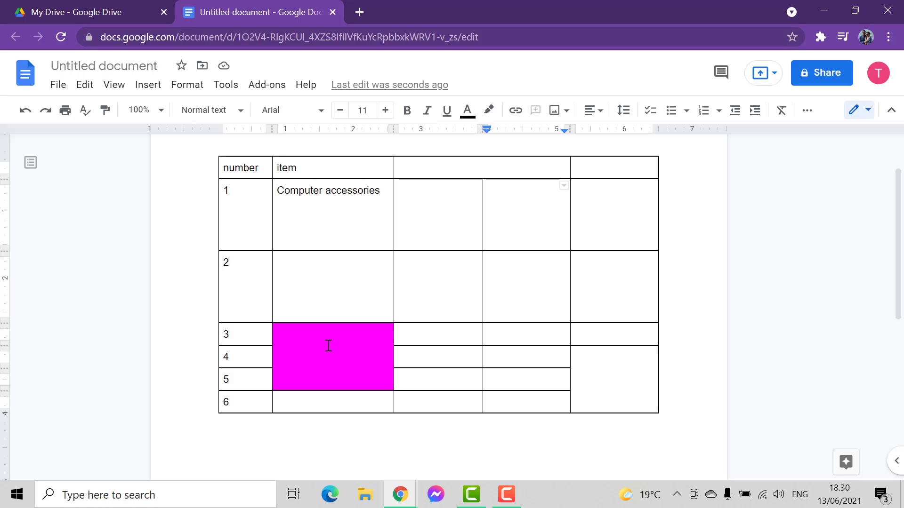
click(432, 226)
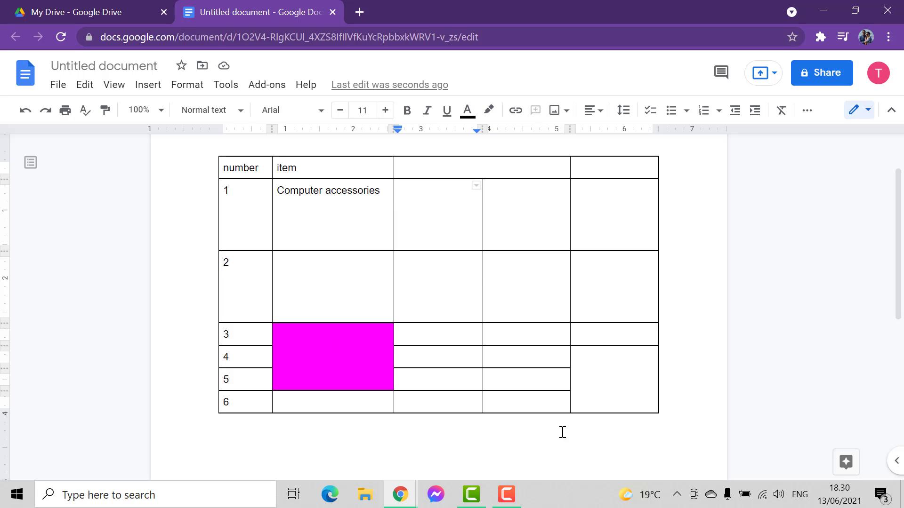
click(506, 494)
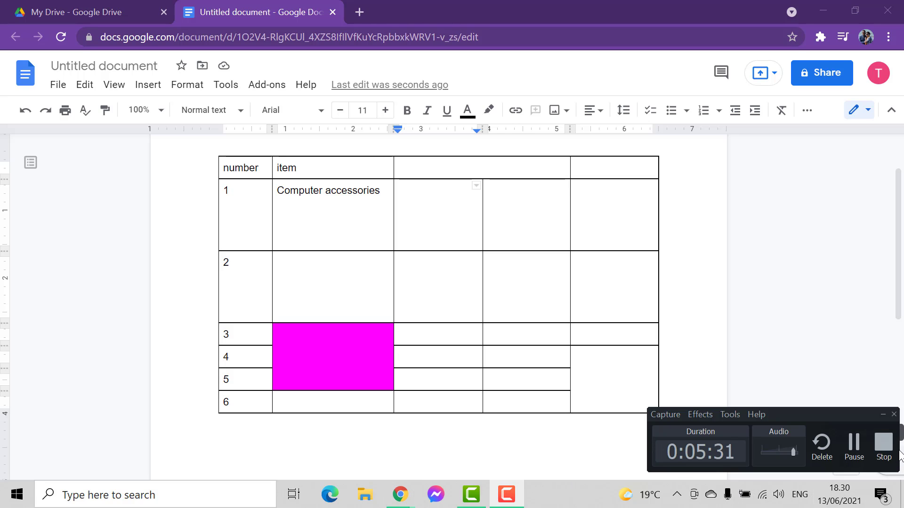